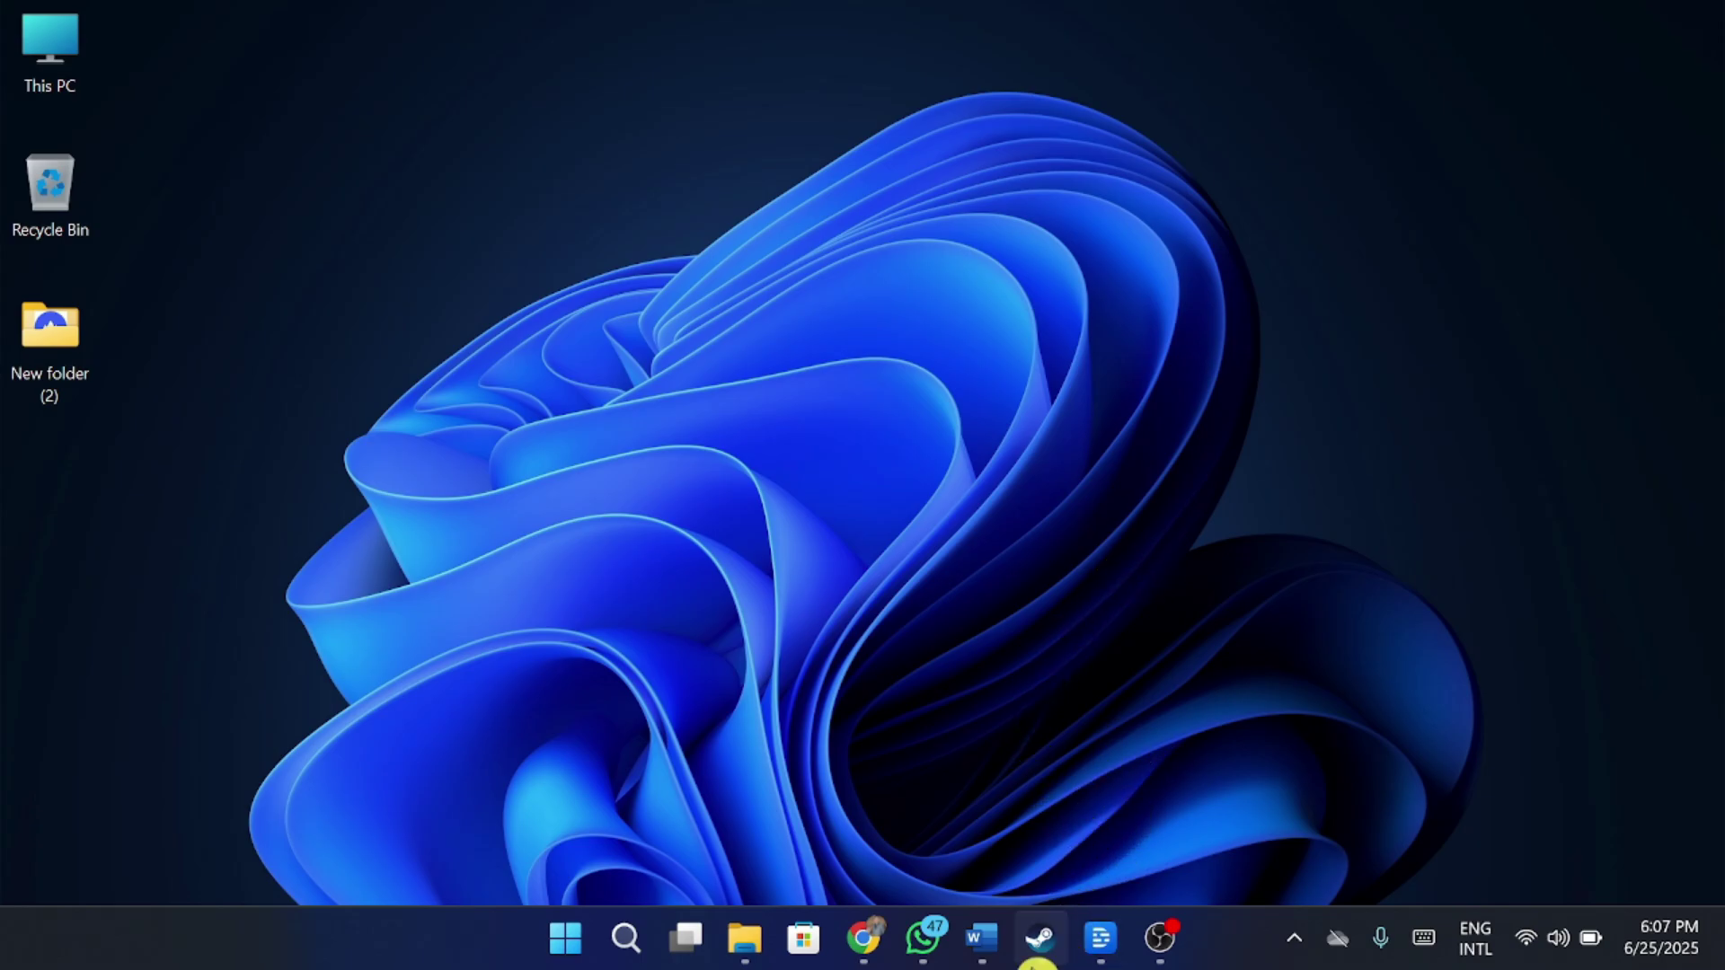
Search the Steam store for 'Geometry Dash'
{"action": "left_click", "coordinate": [1039, 937]}
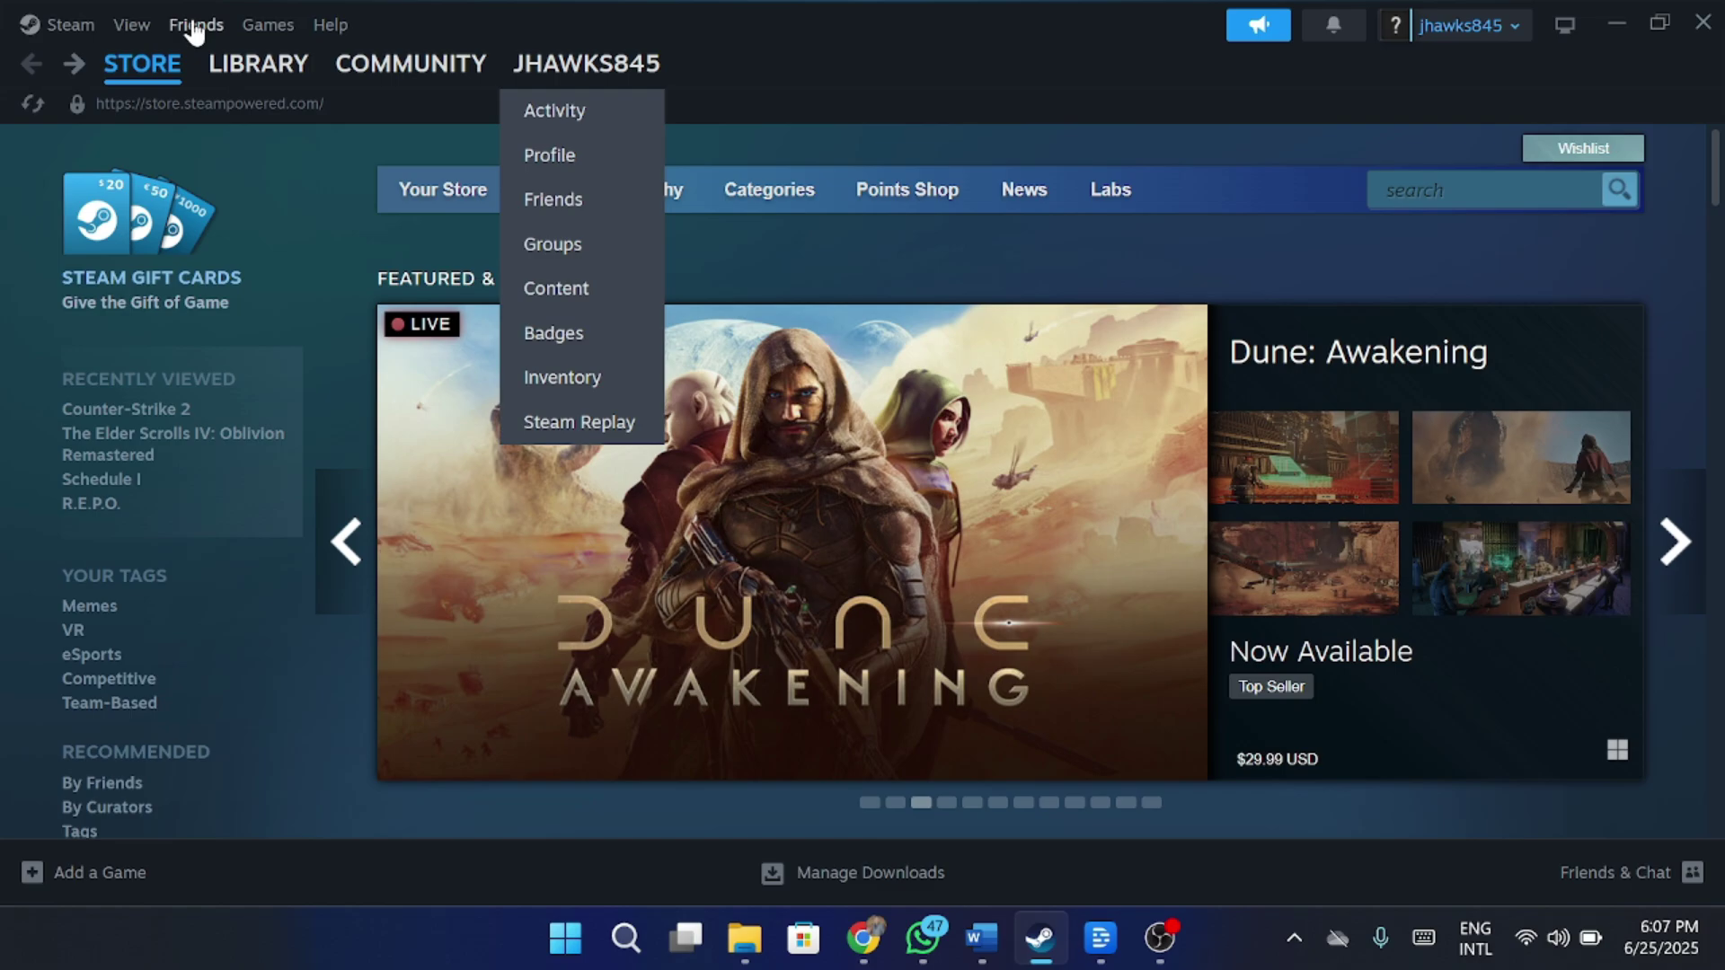
{"action": "left_click", "coordinate": [1482, 189]}
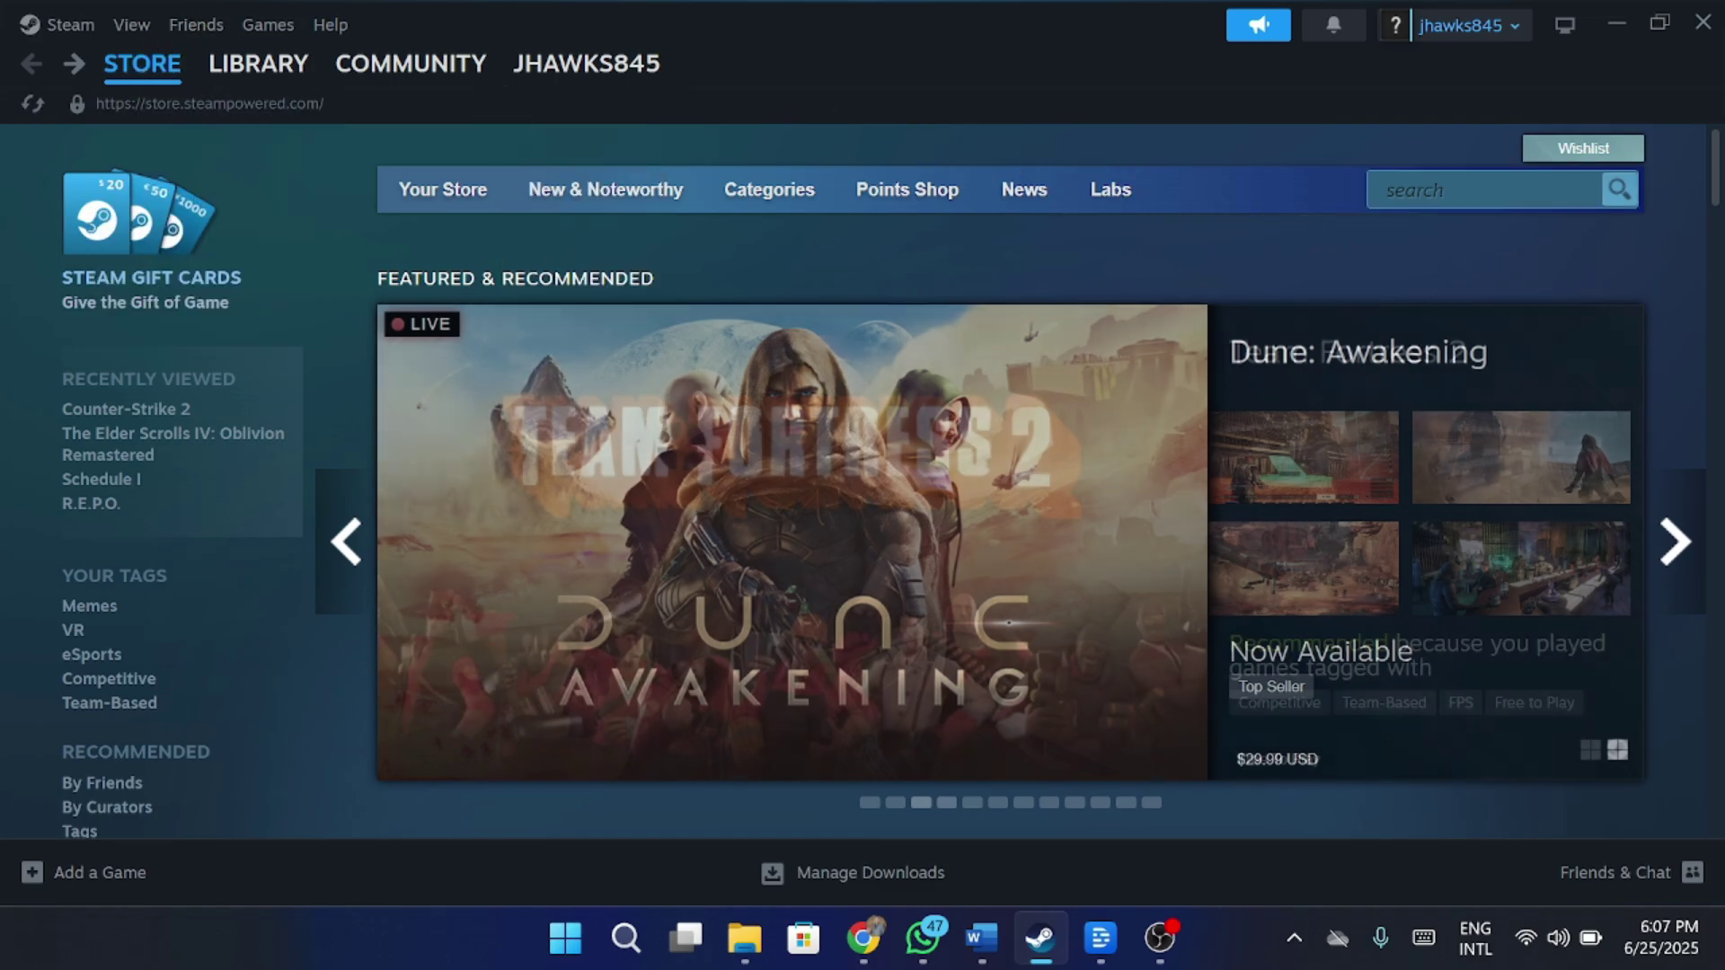
{"action": "type", "text": "Geometry Dash"}
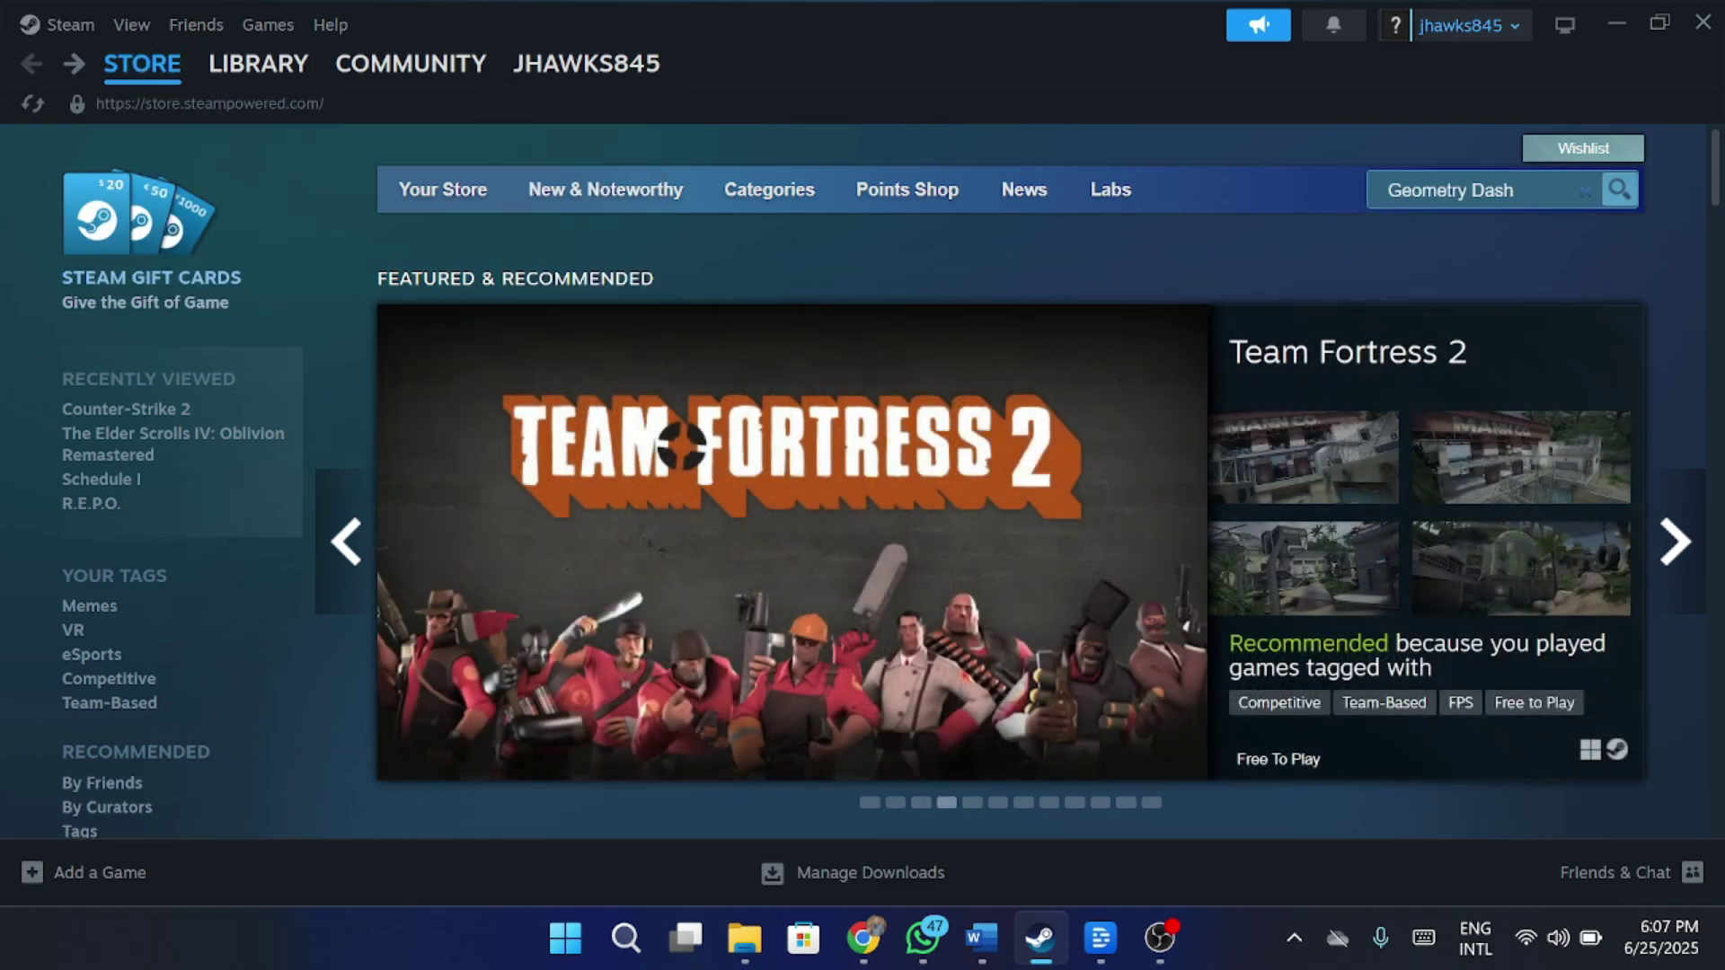
{"action": "key", "text": "Return"}
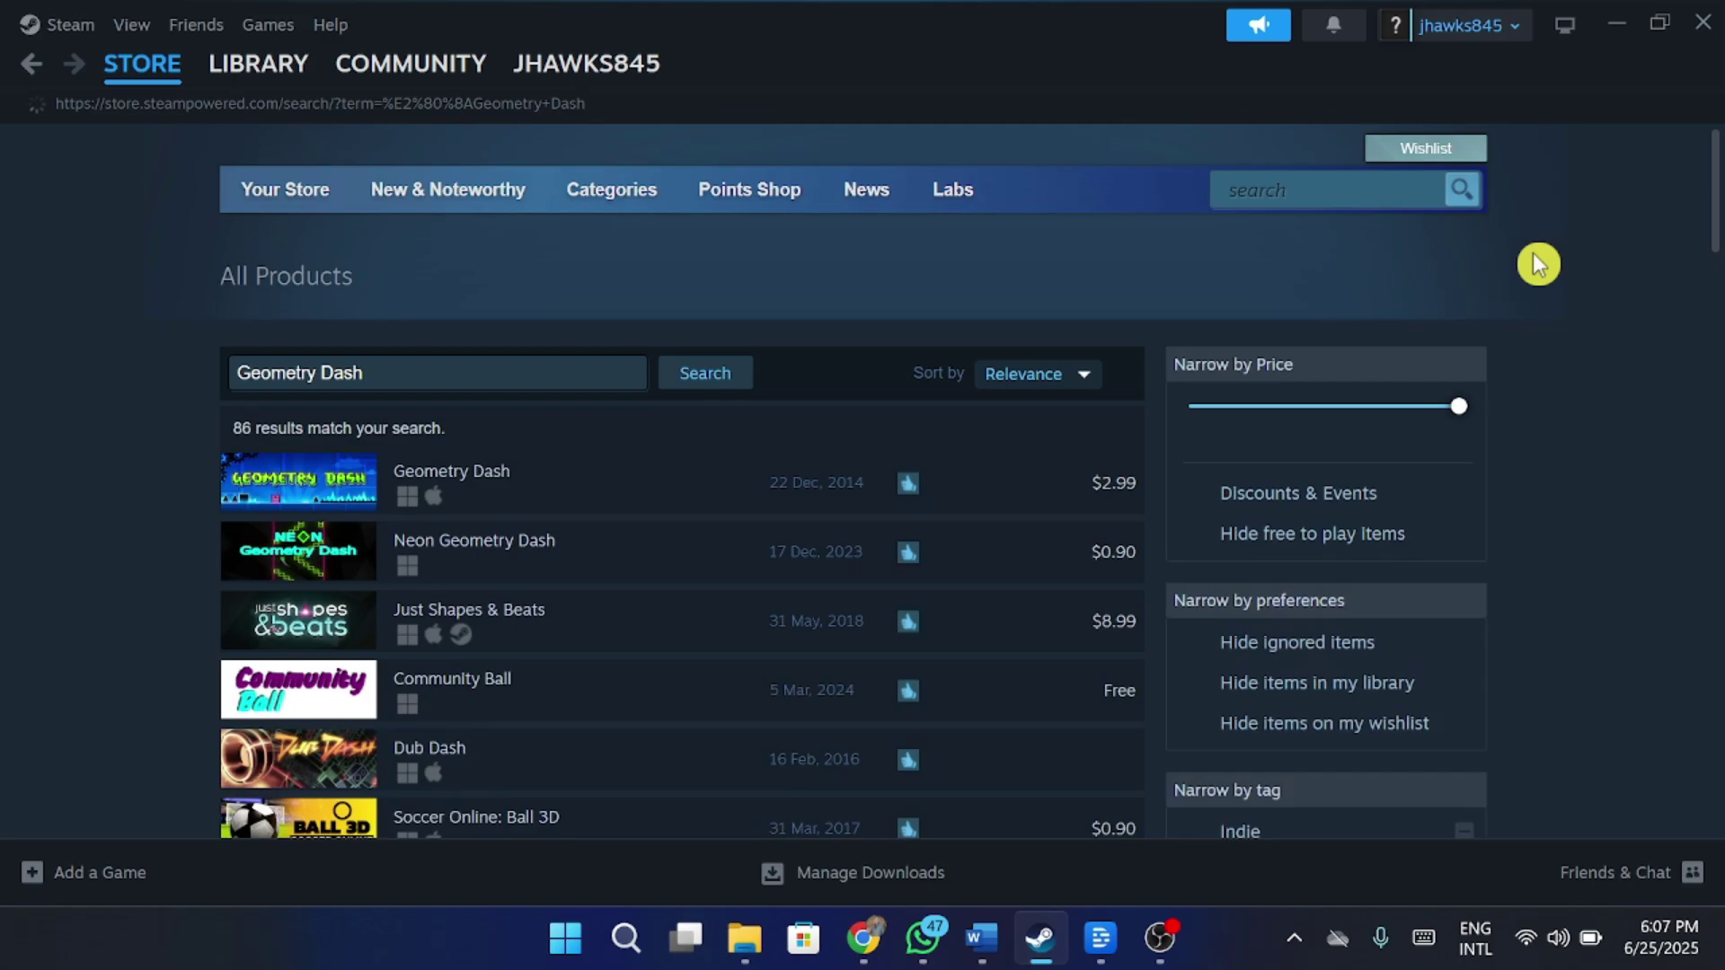
Open the Geometry Dash store page from the search results
{"action": "left_click", "coordinate": [424, 493]}
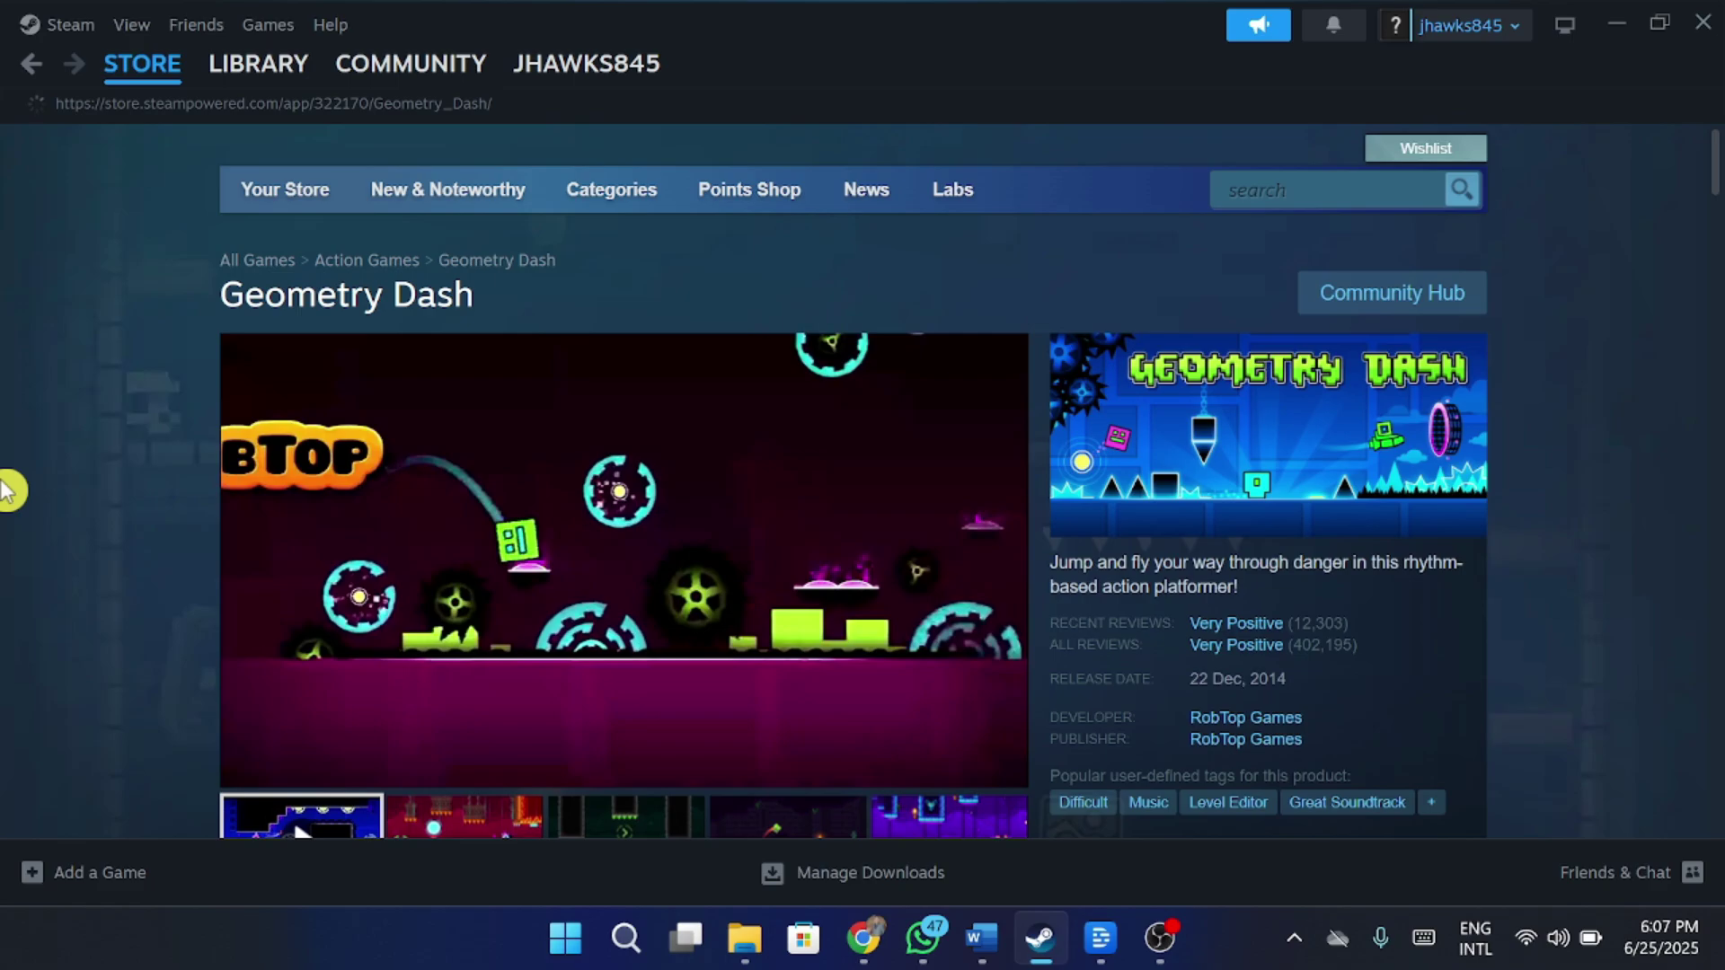
{"action": "scroll", "coordinate": [708, 542], "scroll_direction": "down", "scroll_amount": 3}
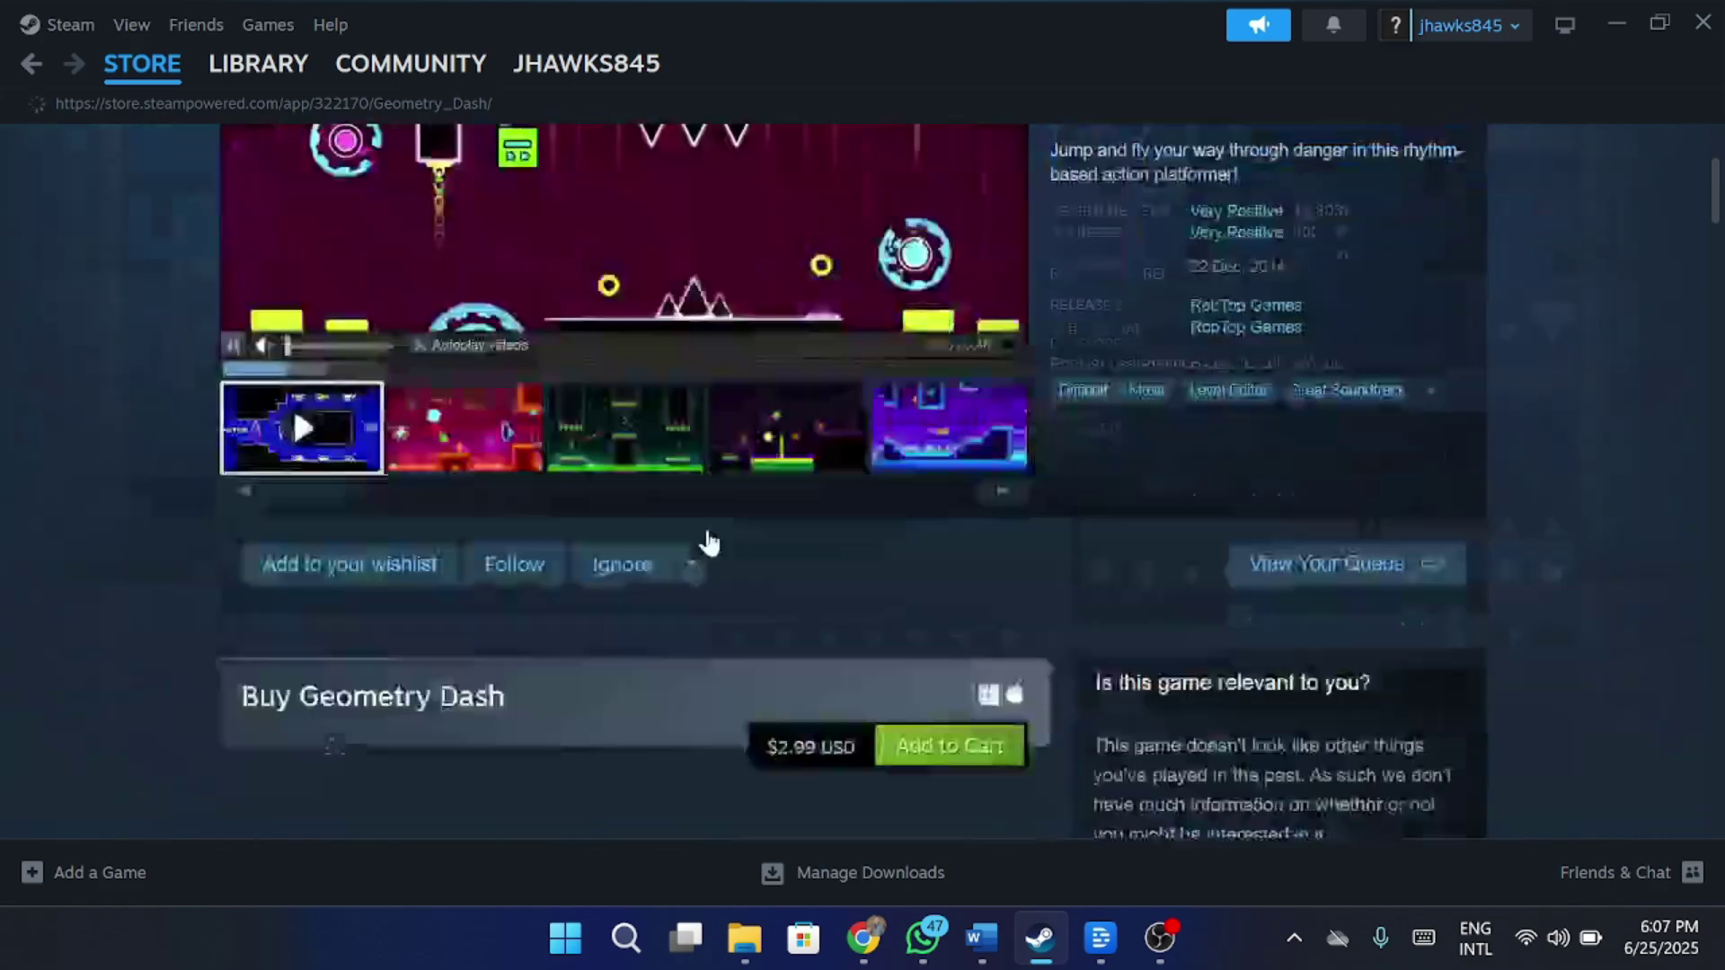
{"action": "scroll", "coordinate": [710, 542], "scroll_direction": "down", "scroll_amount": 3}
Add Geometry Dash to the cart and view the cart showing $2.99
{"action": "left_click", "coordinate": [959, 216]}
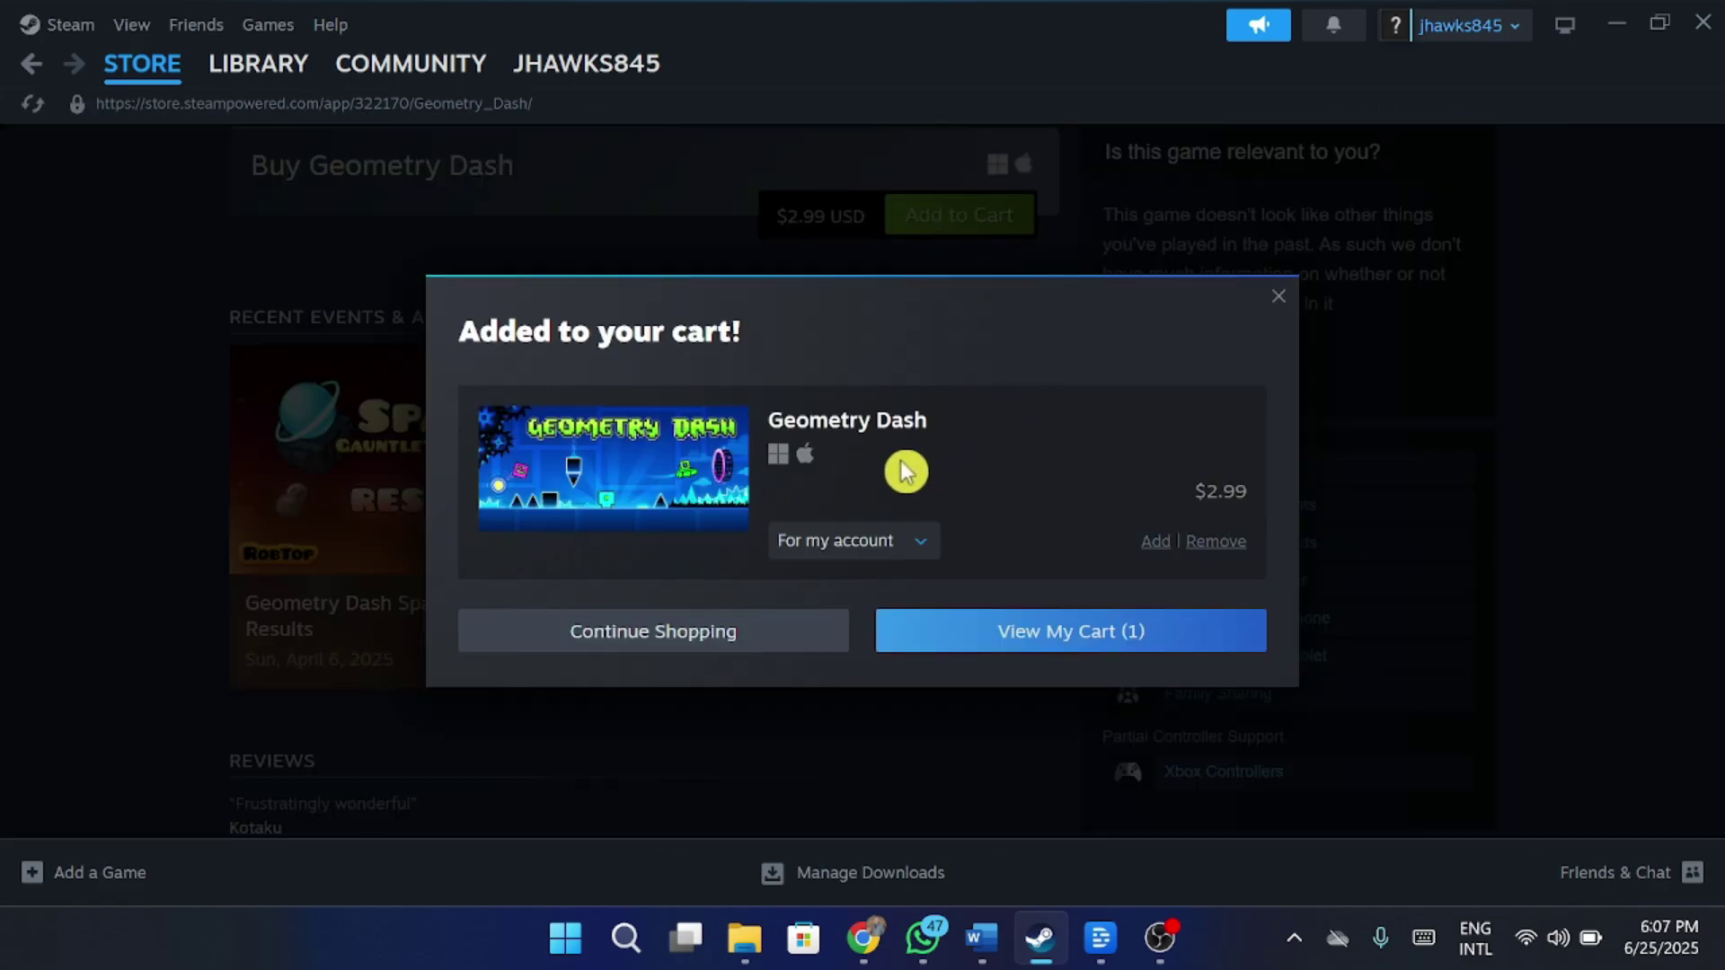
{"action": "left_click", "coordinate": [1079, 634]}
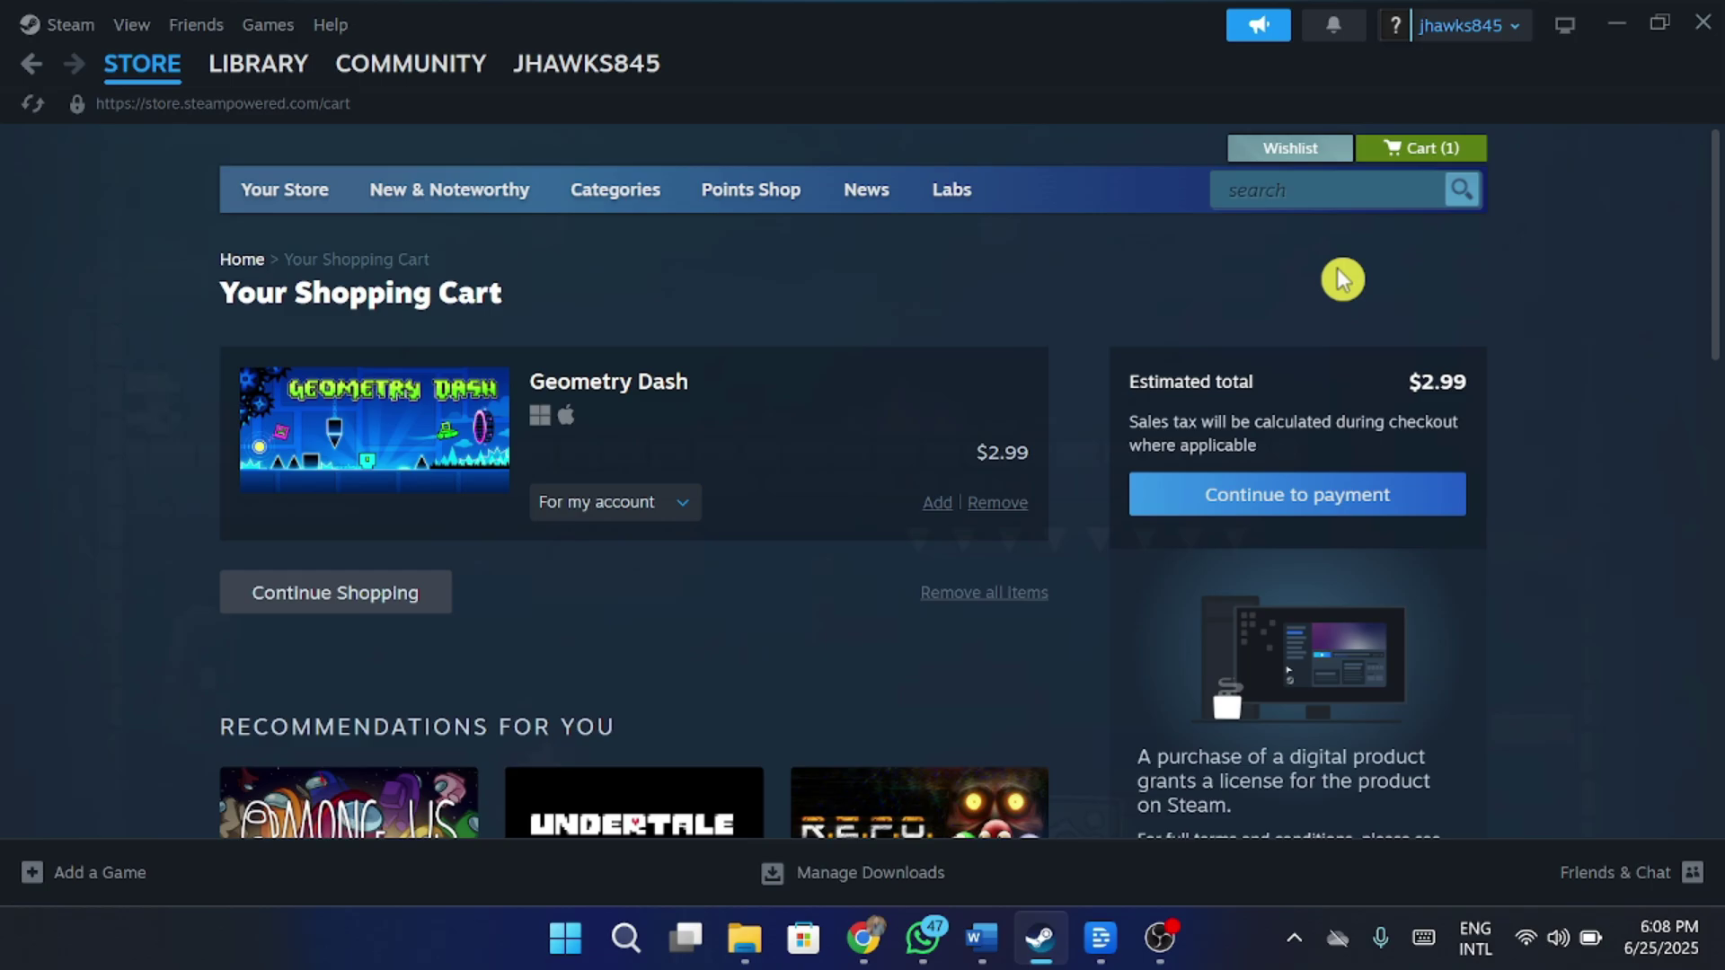
Minimize the Steam window to show the desktop
{"action": "left_click", "coordinate": [1617, 22]}
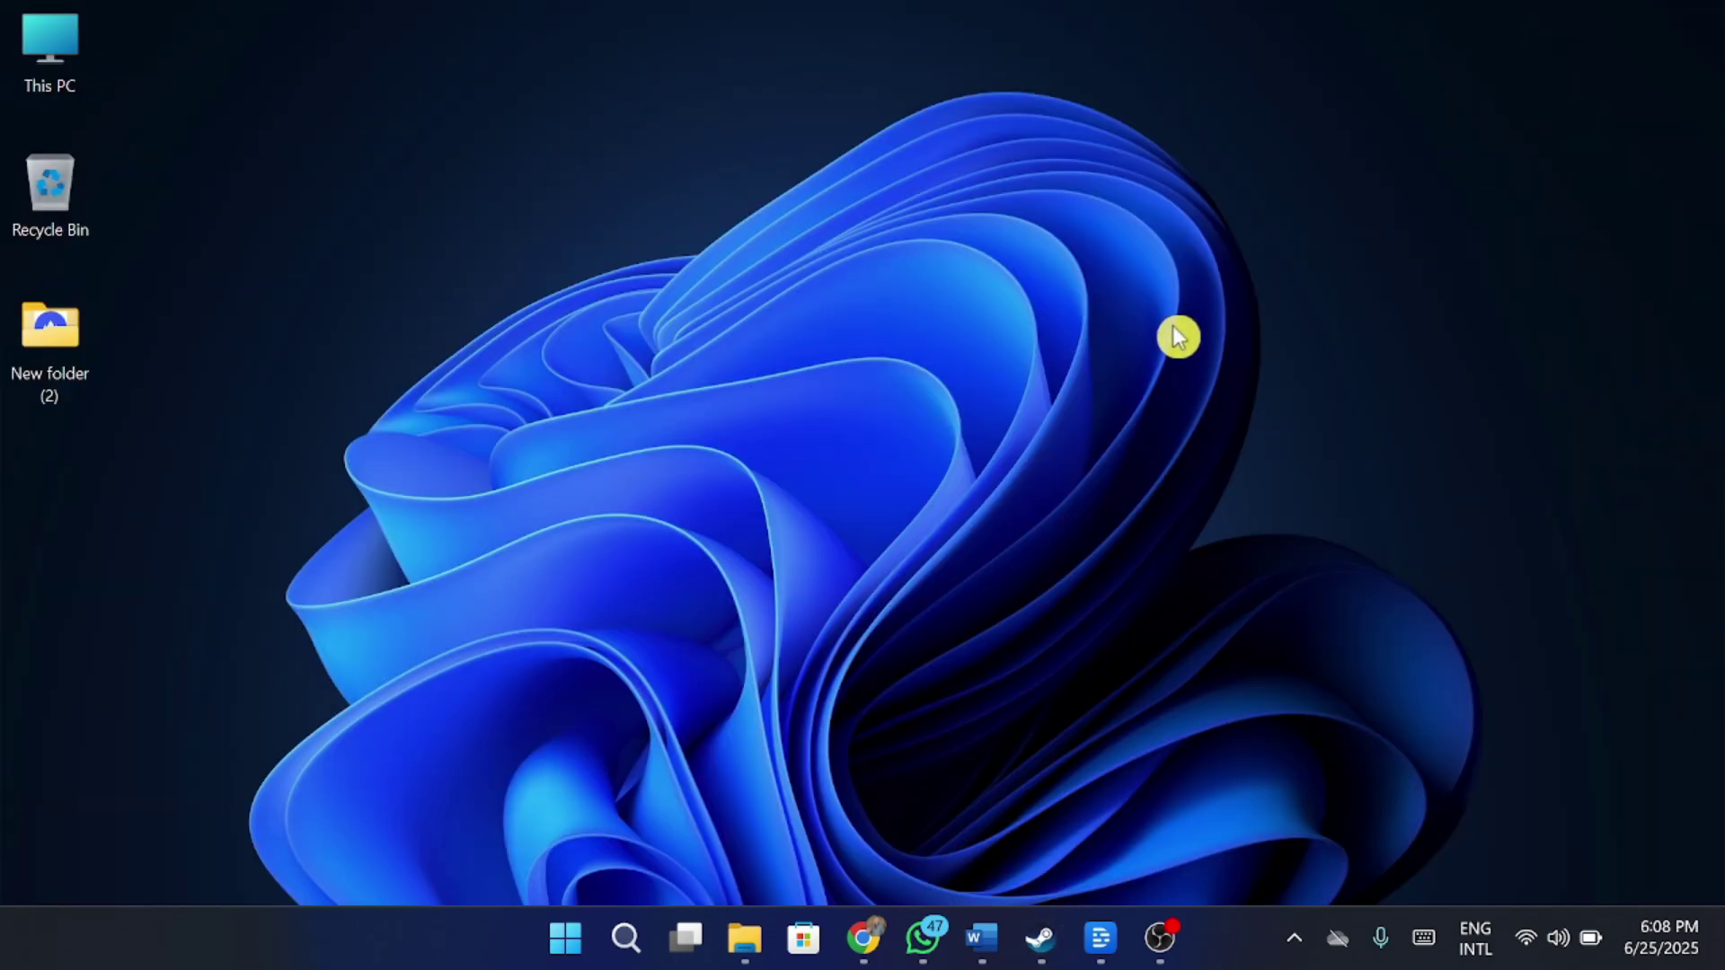